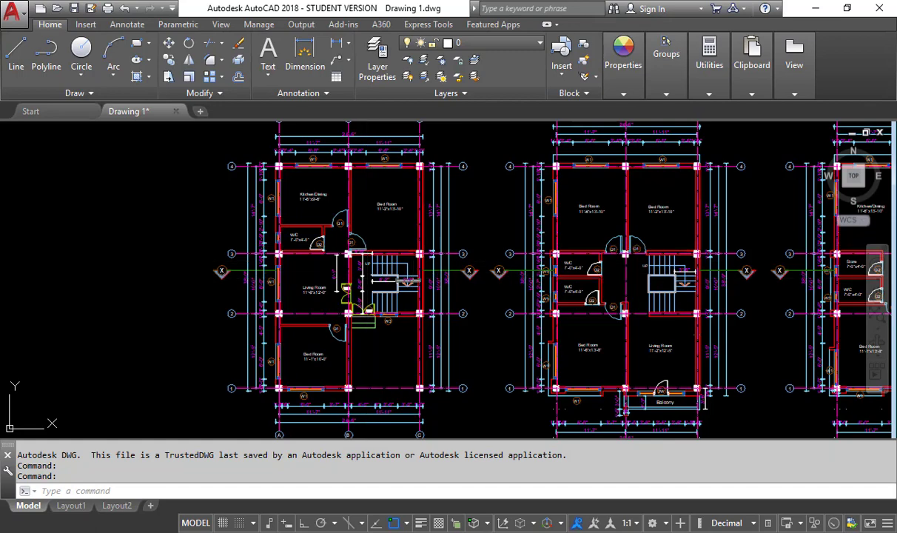
Examine the balcony of the middle floor plan and its dimensions around grid lines B, C and 1
scroll(558, 408, up, 3)
scroll(436, 311, up, 4)
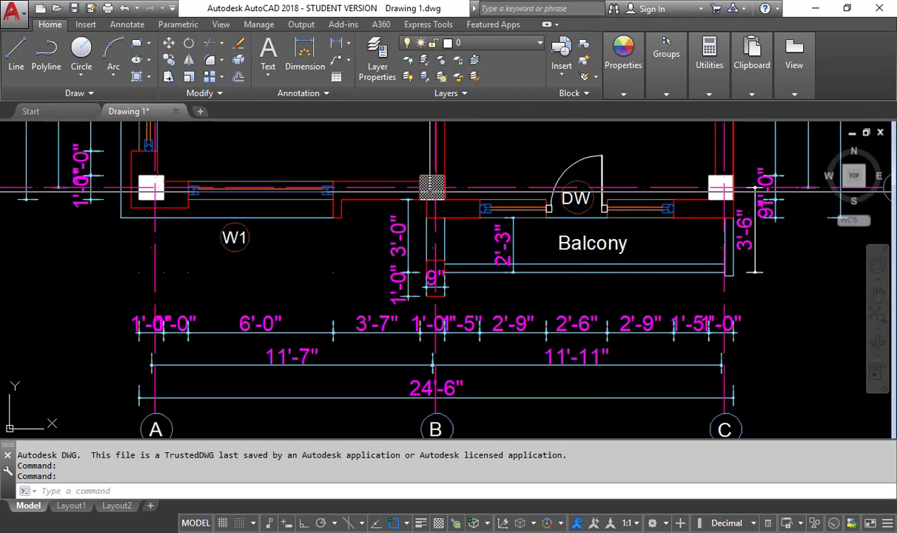
middle_drag(666, 241, 422, 254)
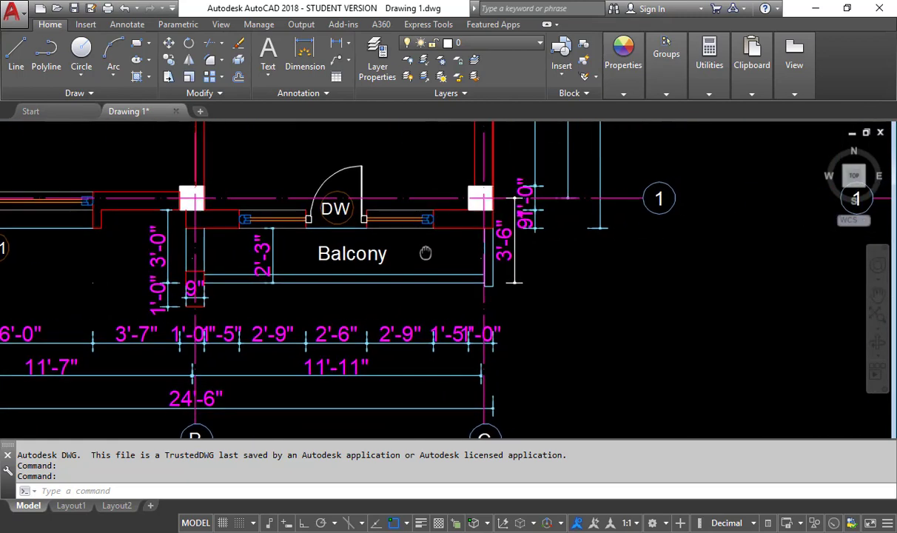
scroll(537, 229, up, 2)
scroll(460, 196, up, 2)
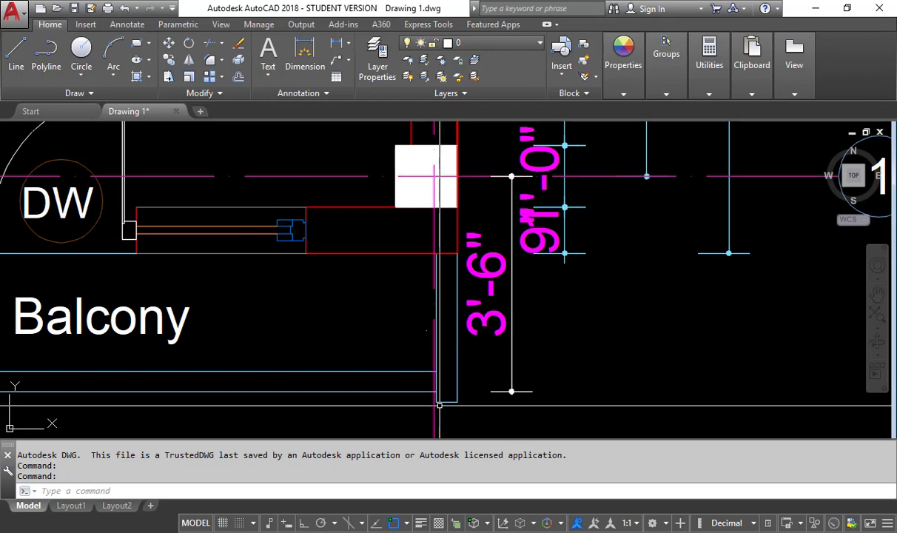
scroll(438, 405, down, 10)
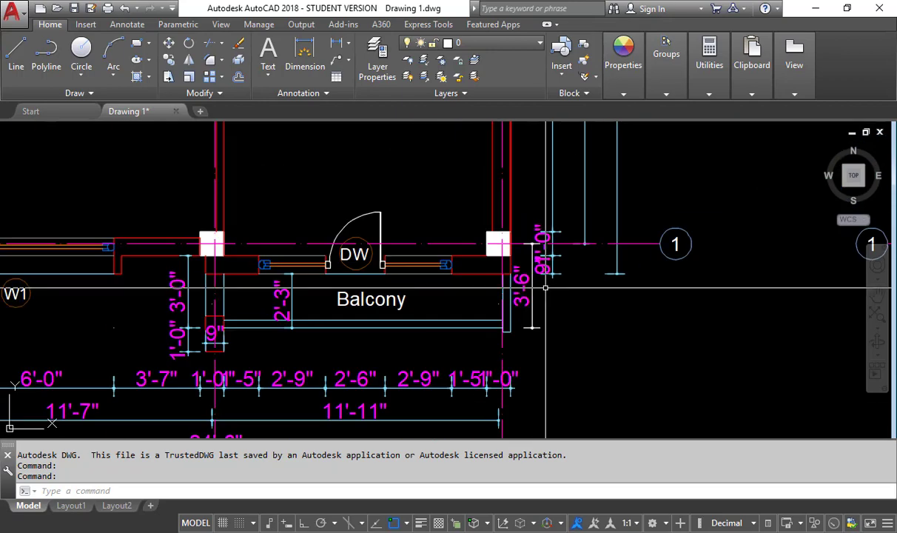
scroll(503, 296, up, 10)
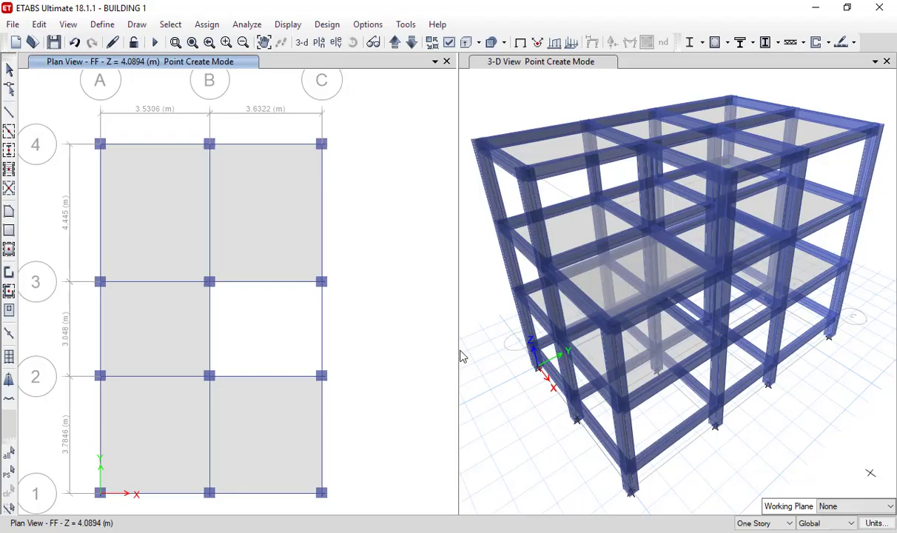
In ETABS, delete the stray joint lying outside the building on the FF story plan
scroll(318, 222, down, 3)
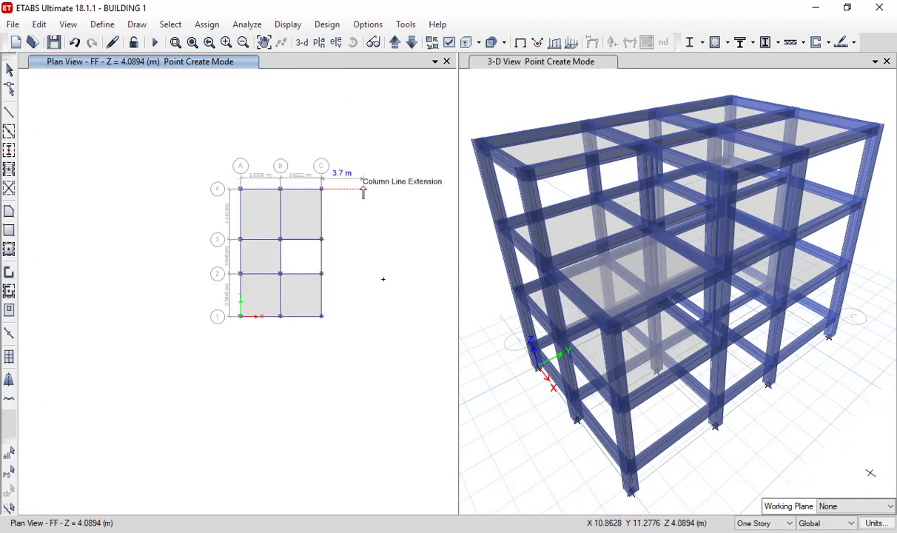
scroll(363, 193, up, 3)
scroll(362, 192, down, 3)
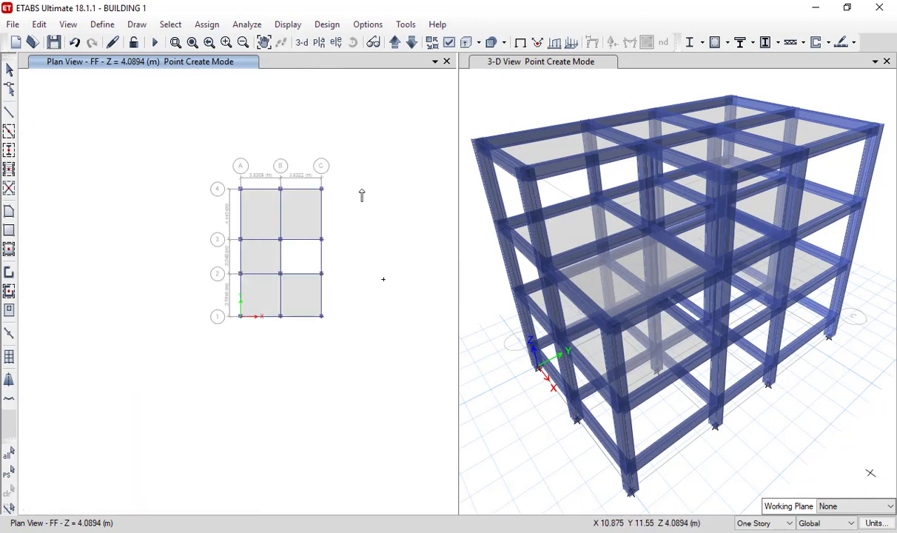
scroll(344, 213, up, 3)
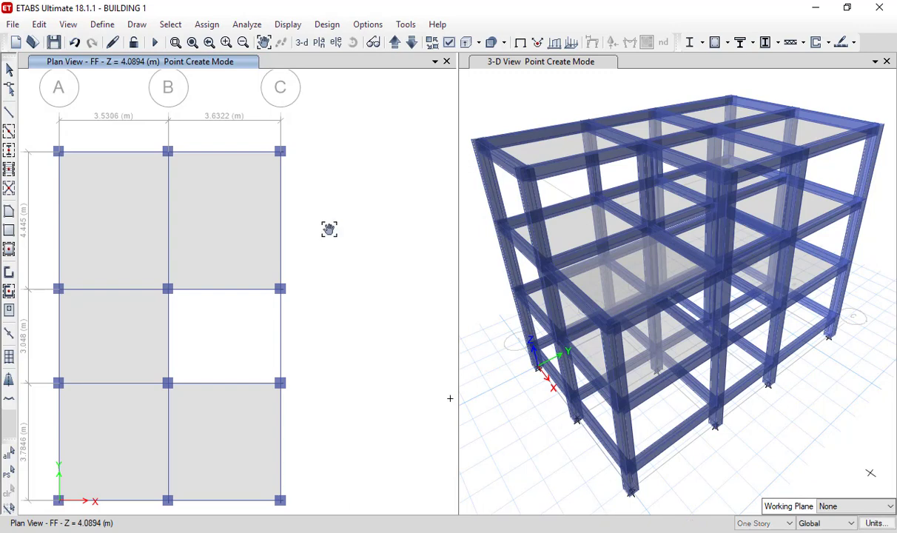
click(8, 69)
middle_drag(294, 344, 286, 268)
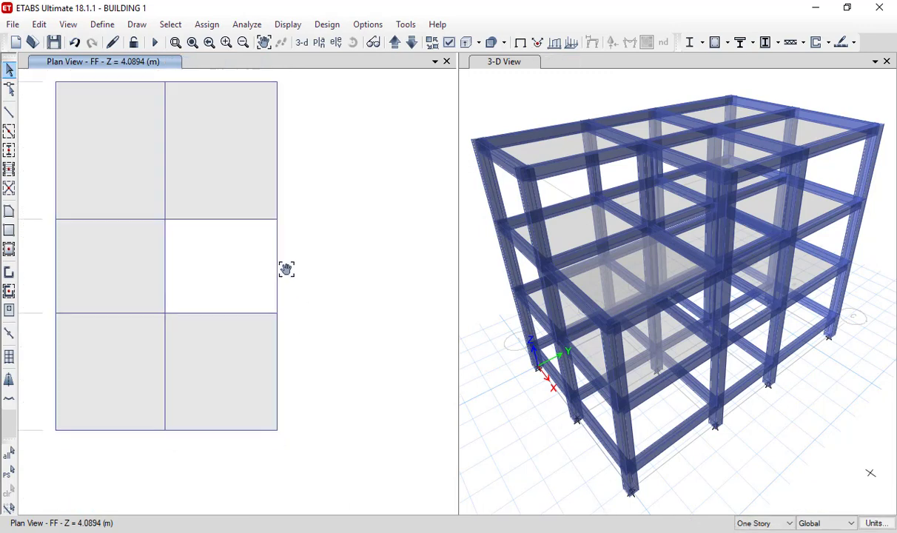
scroll(306, 312, down, 3)
drag(318, 296, 396, 385)
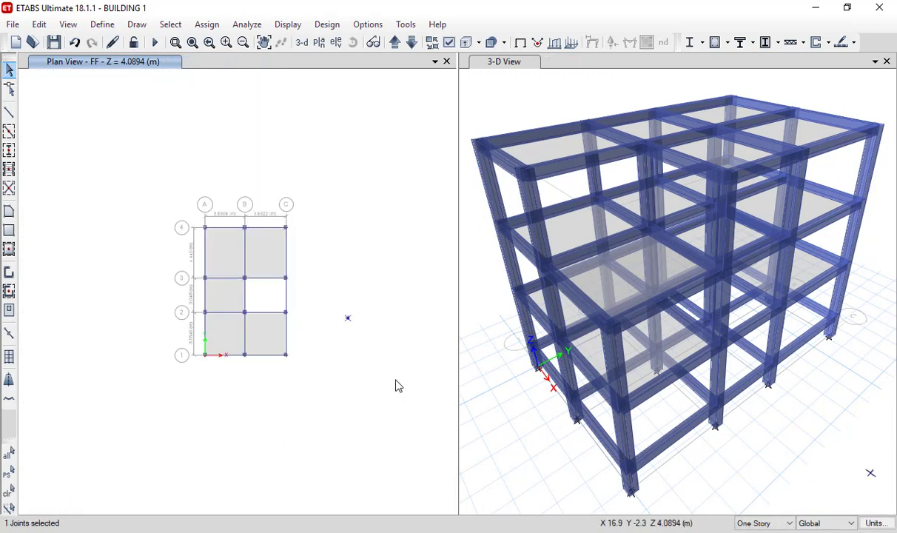
key(Delete)
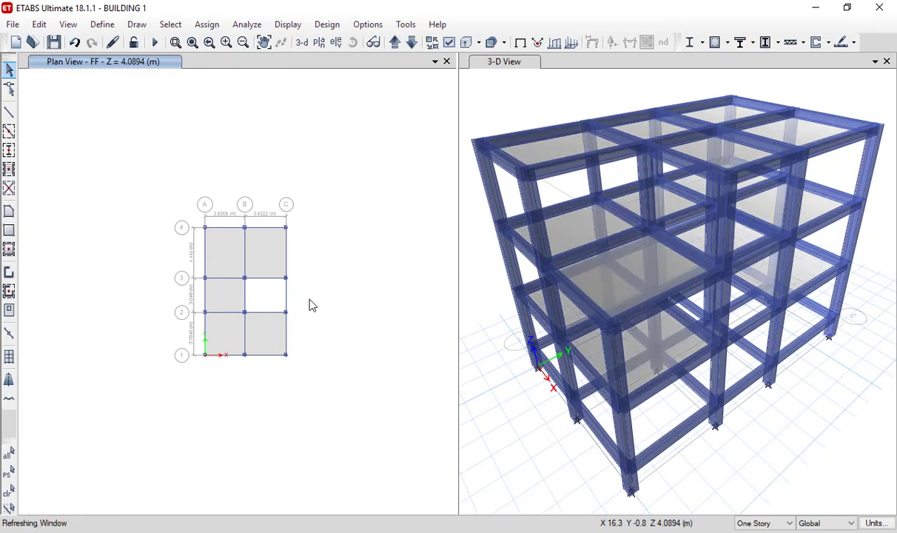
scroll(299, 296, up, 3)
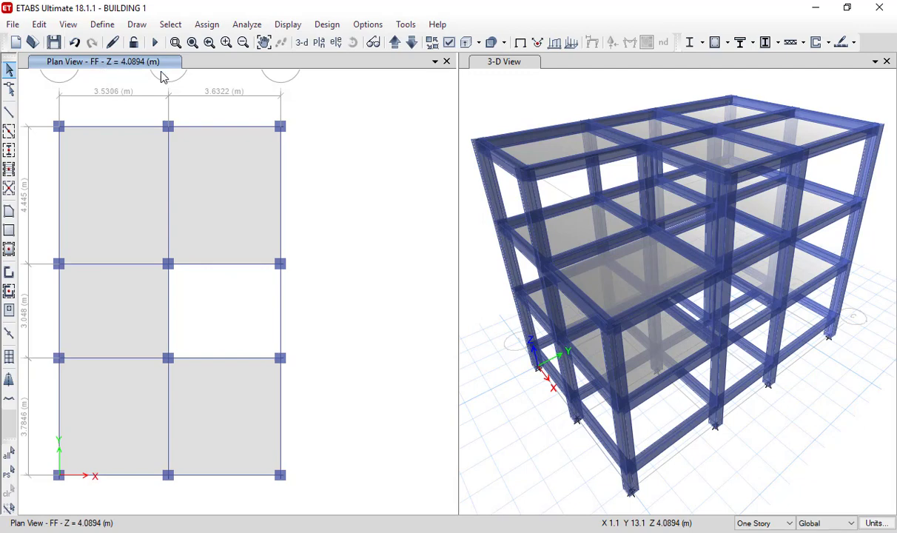
Show the ROOF story plan with extruded frames and extruded shells
click(396, 42)
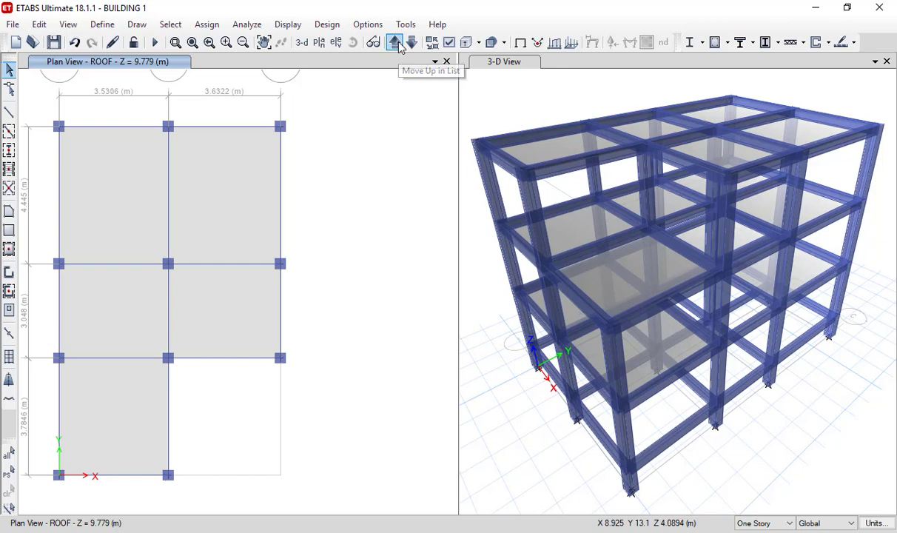
click(449, 45)
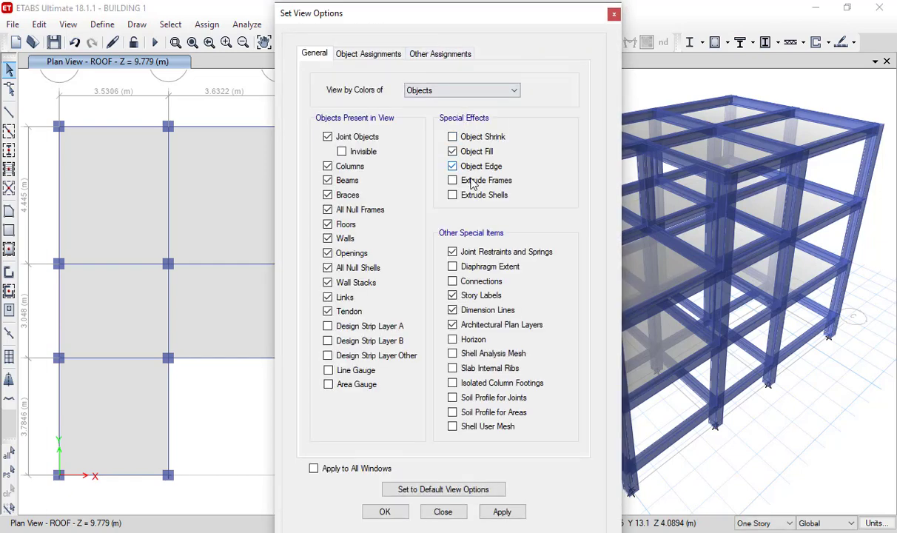
click(452, 179)
click(452, 194)
click(381, 512)
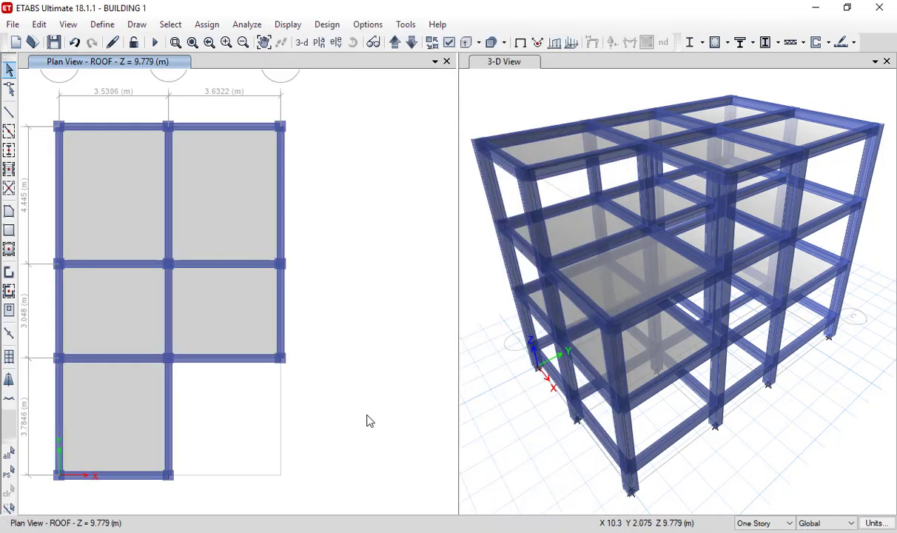
Toggle the extruded view of the roof plan and turn off both Extrude Frames and Extrude Shells
click(467, 43)
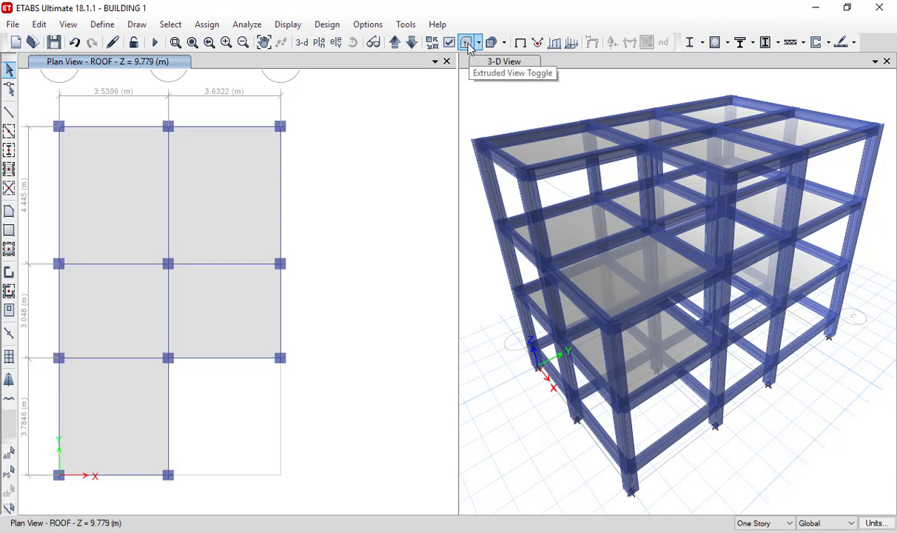
click(467, 43)
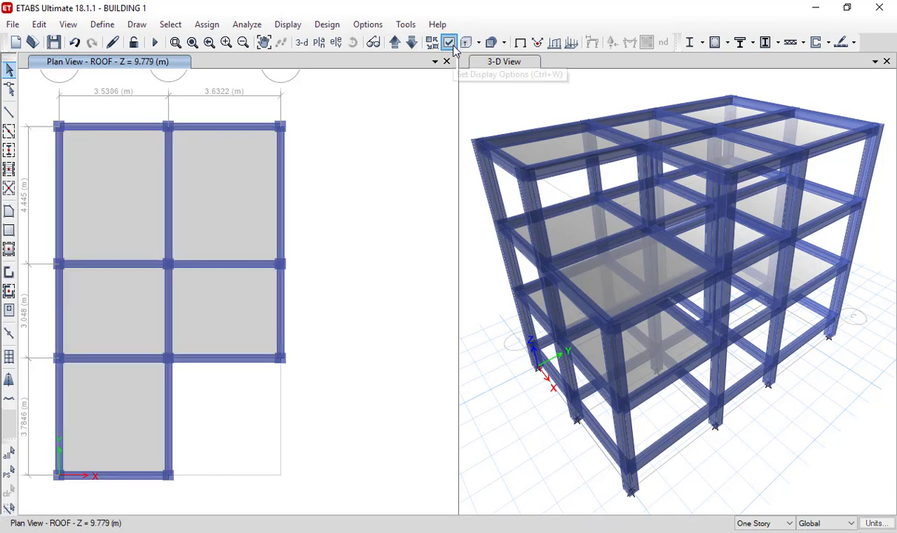
click(449, 43)
click(452, 180)
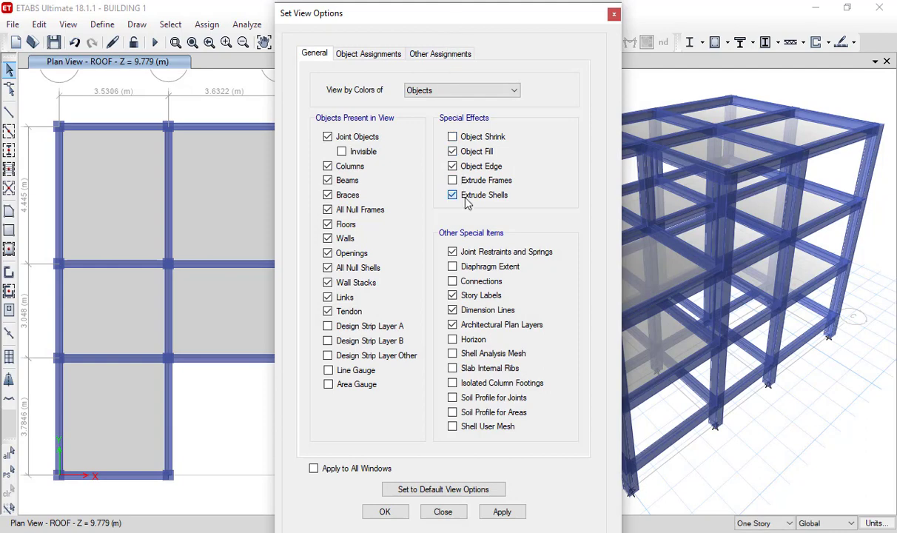
click(452, 194)
click(385, 511)
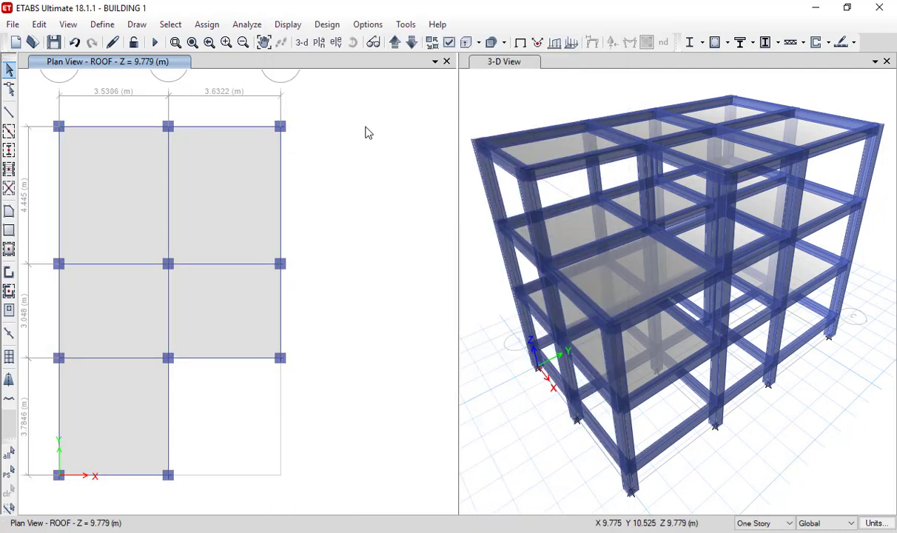
Return the plan view to the FF story at Z = 4.0894 m
click(394, 42)
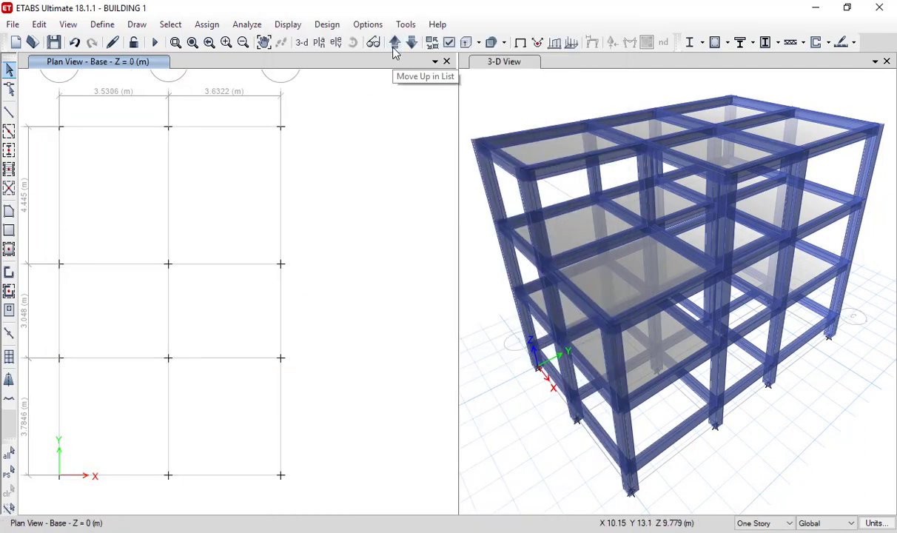
click(395, 46)
click(394, 46)
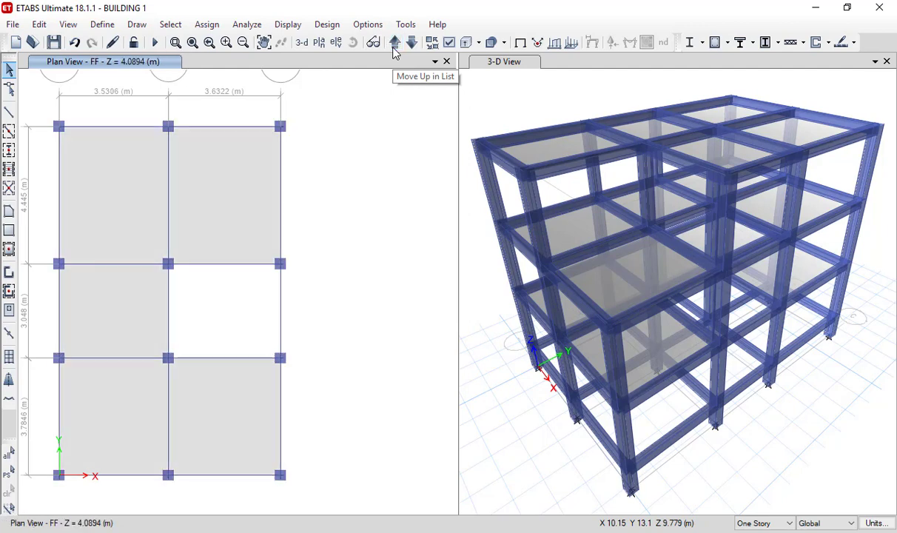
middle_drag(349, 356, 356, 232)
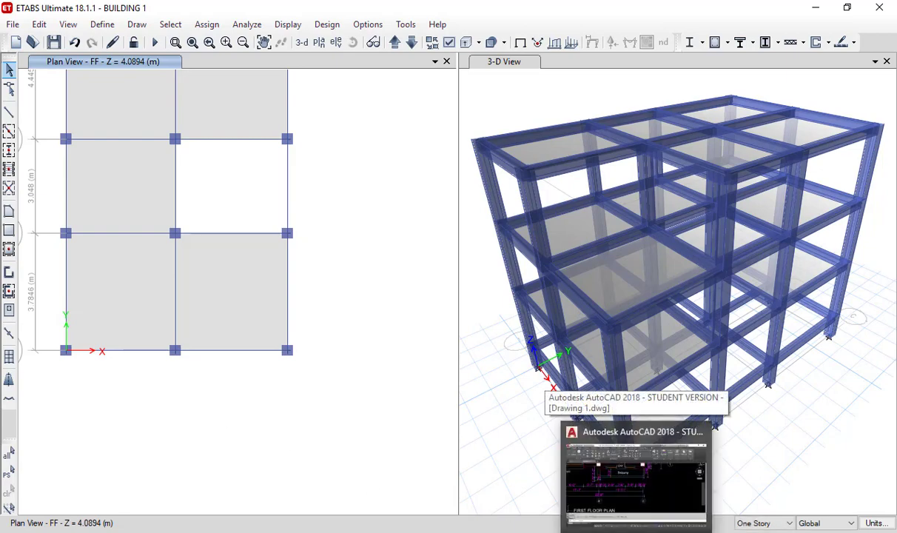
Switch to the AutoCAD drawing and check the balcony's outline and projection dimensions between grid lines B and C
click(541, 492)
middle_drag(250, 236, 260, 271)
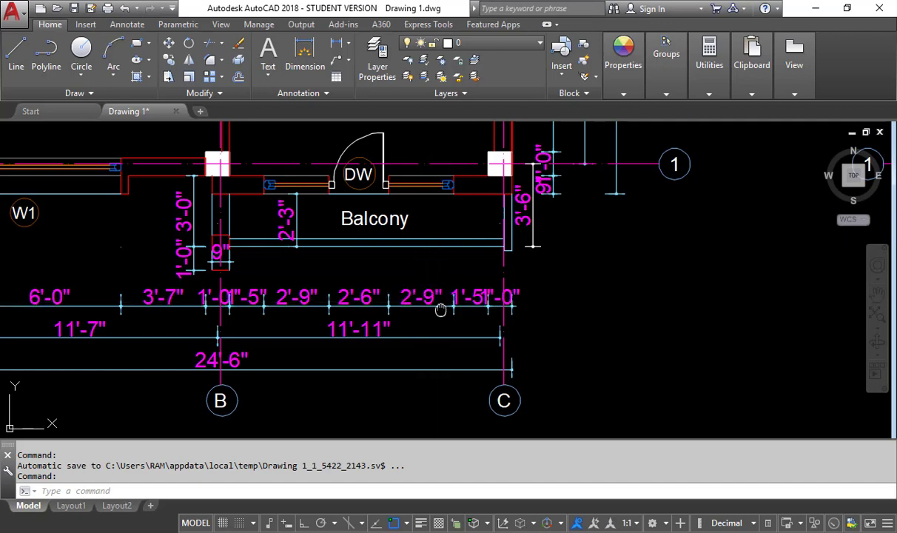
middle_drag(474, 285, 347, 307)
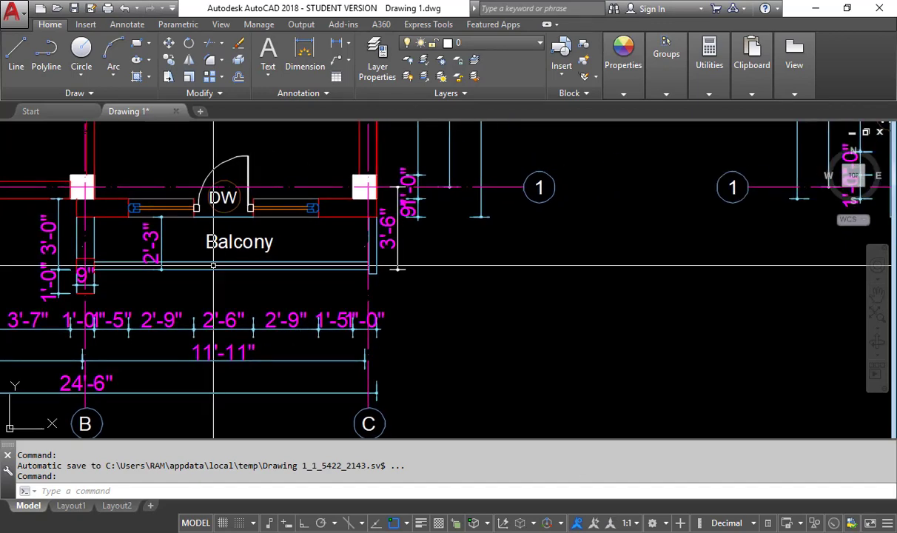
scroll(342, 264, down, 2)
middle_drag(407, 266, 264, 266)
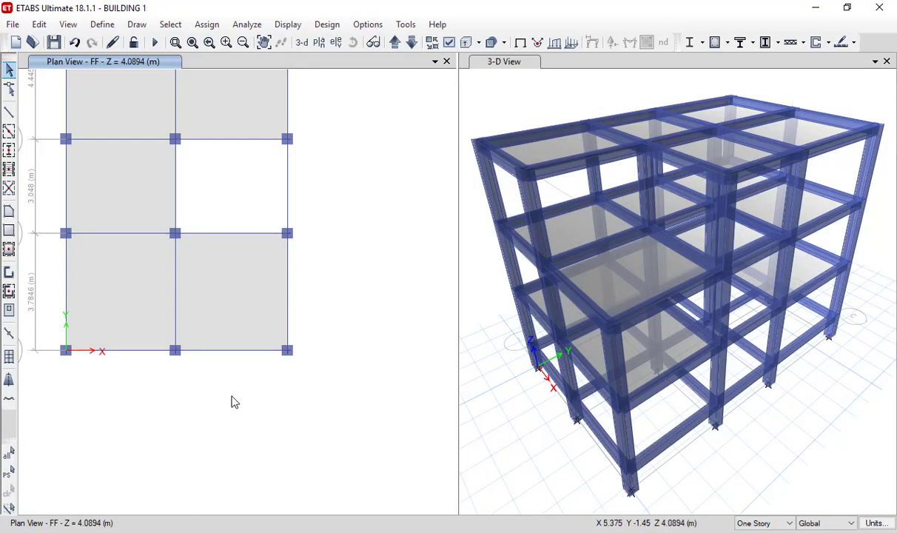
Switch to ETABS and start drawing joint objects on the FF plan, moving the object properties window closer to the plan
middle_drag(232, 402, 241, 432)
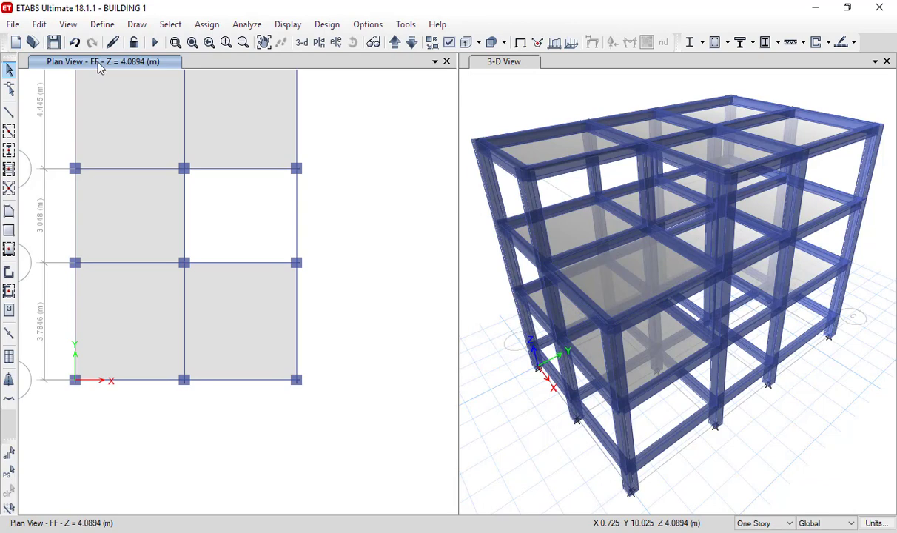
click(170, 26)
mouse_move(137, 25)
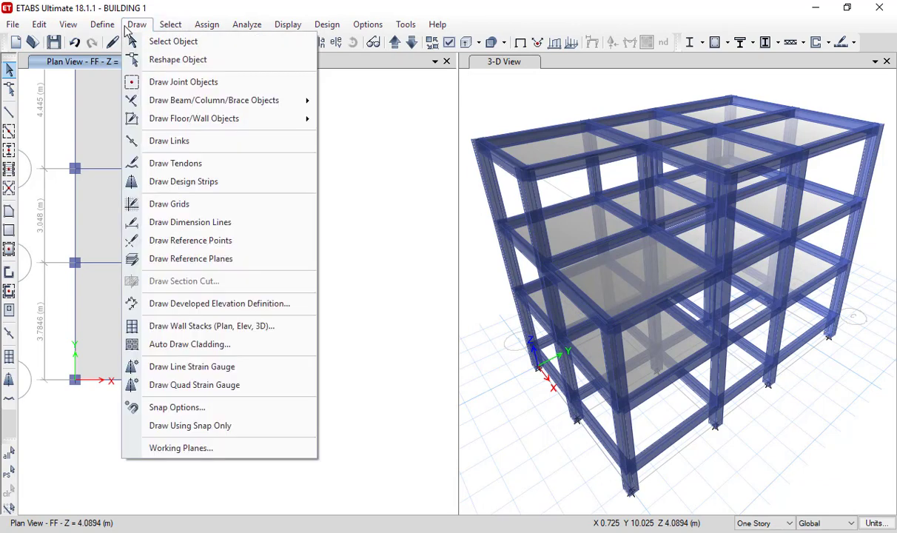
click(184, 82)
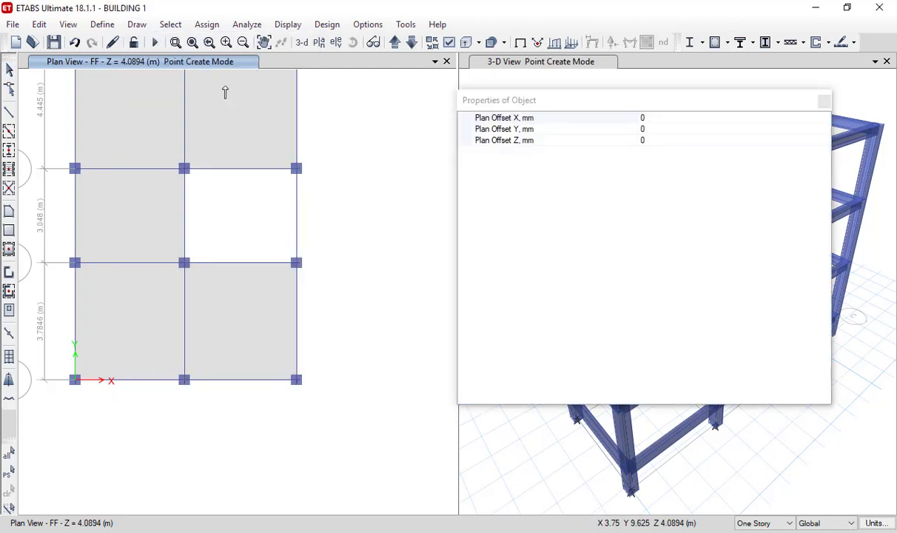
drag(502, 104, 396, 80)
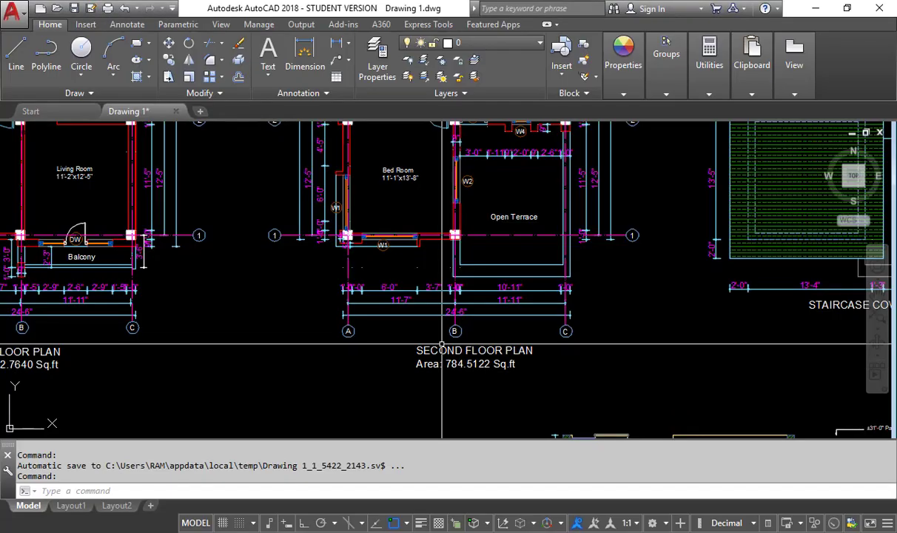
In AutoCAD, review the second floor's open terrace and the first floor balcony's dimensions beyond grid line 1
mouse_move(337, 353)
middle_down()
mouse_move(514, 340)
mouse_move(343, 334)
middle_up()
scroll(566, 245, up, 4)
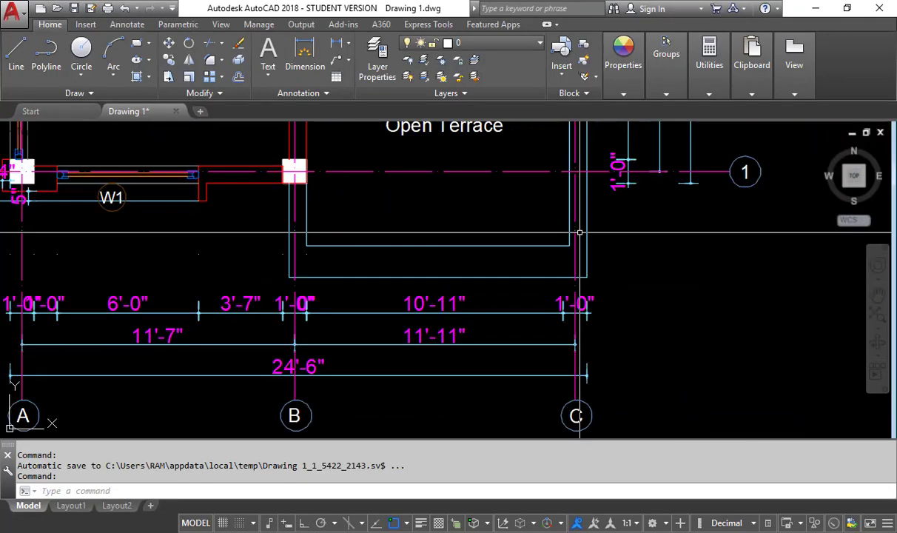
scroll(470, 246, down, 6)
scroll(145, 261, up, 5)
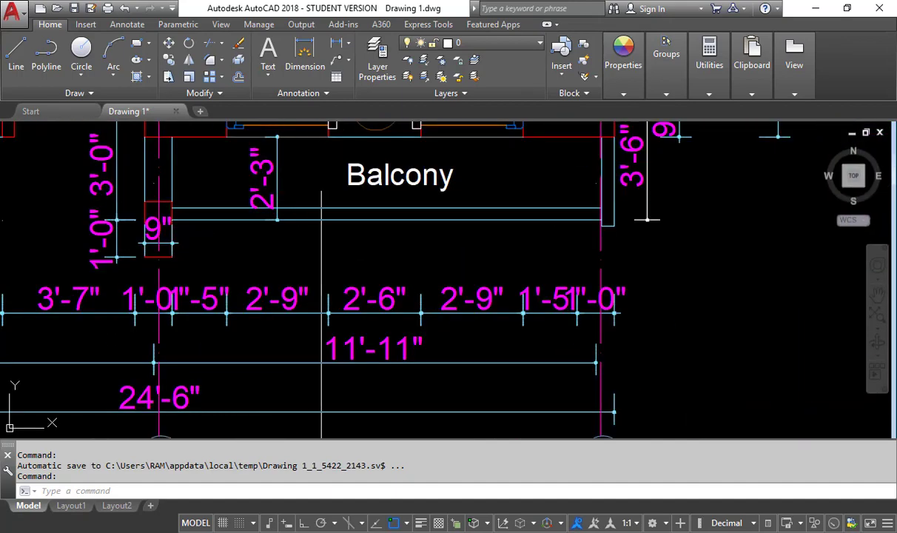
scroll(500, 341, down, 1)
middle_drag(500, 342, 505, 388)
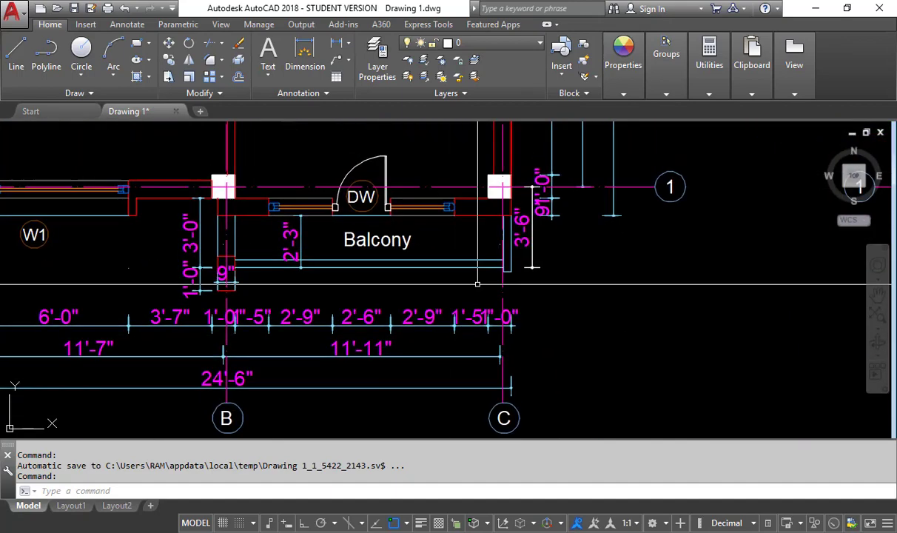
key(Escape)
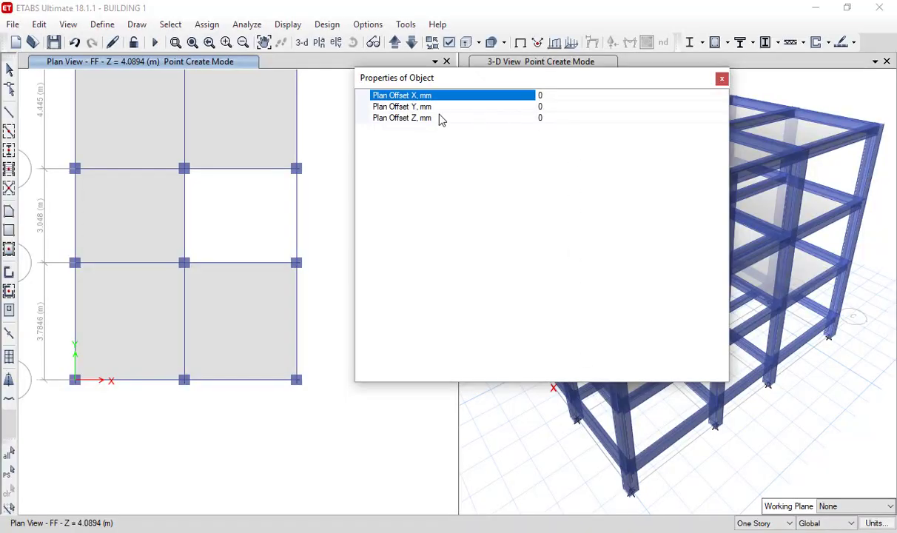
In ETABS, place a joint from grid point B-1 on the FF plan with a plan Y offset of -1066.8 mm
click(561, 106)
drag(561, 106, 494, 106)
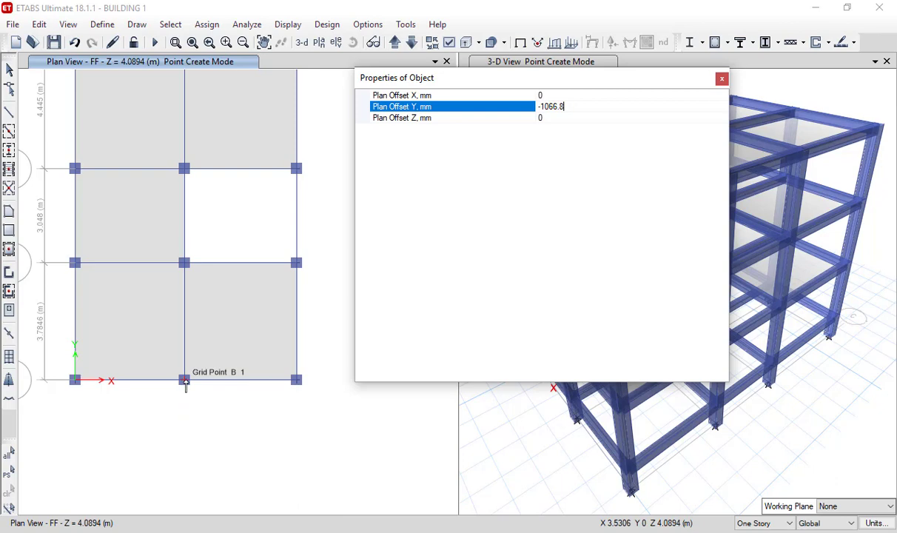
key(Return)
click(187, 418)
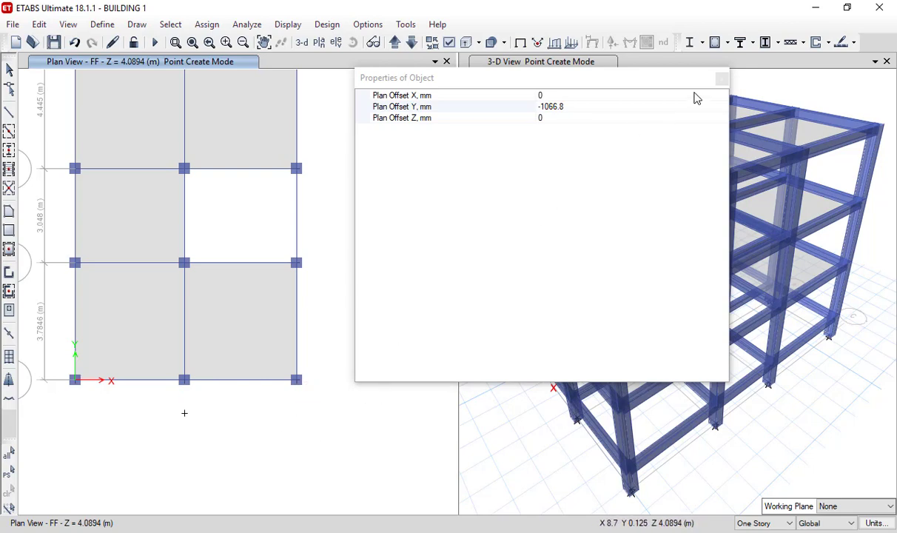
Draw a rectangular SLAB 125 MM floor on the FF plan from grid point C-1 to the offset joint below B-1
click(720, 79)
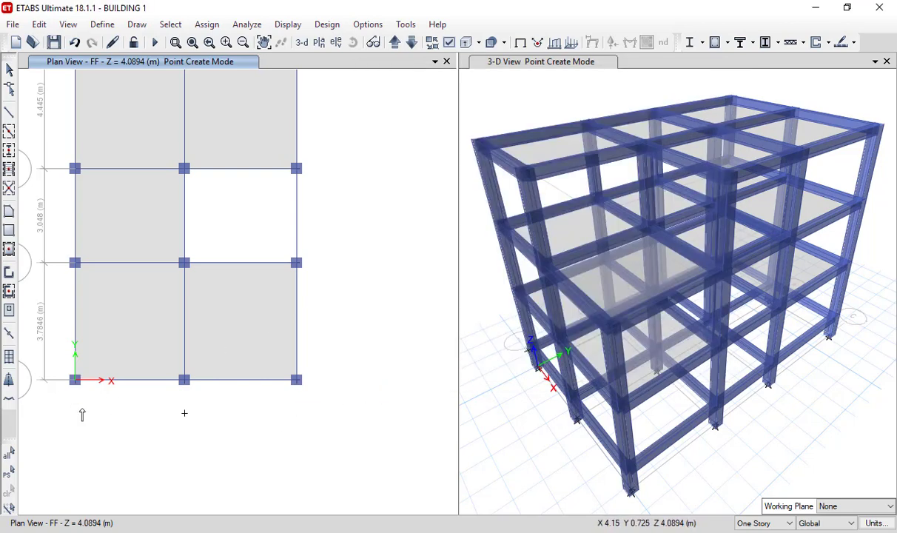
click(9, 230)
click(631, 93)
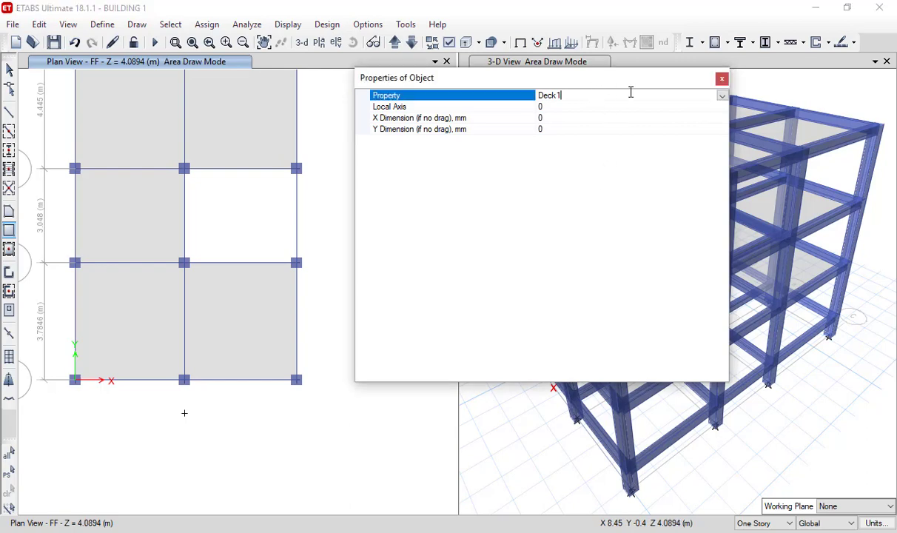
click(722, 95)
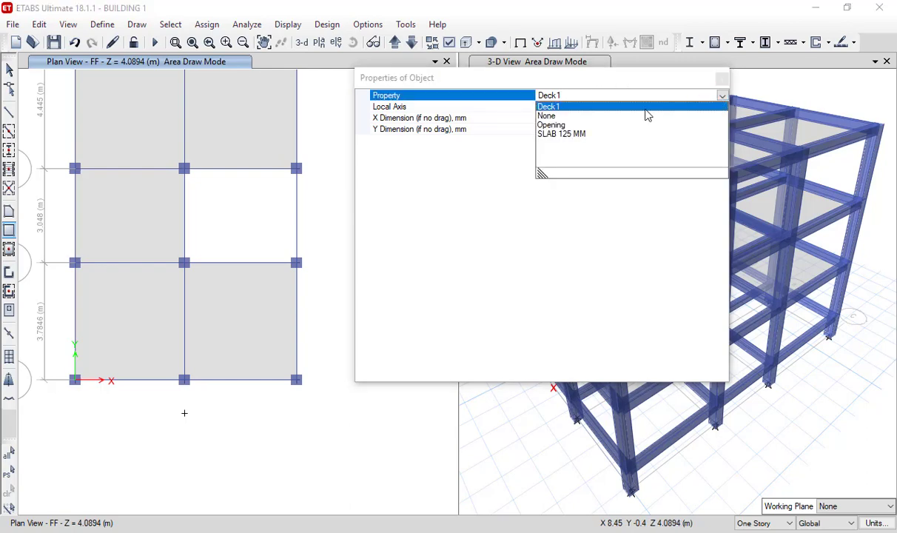
click(570, 138)
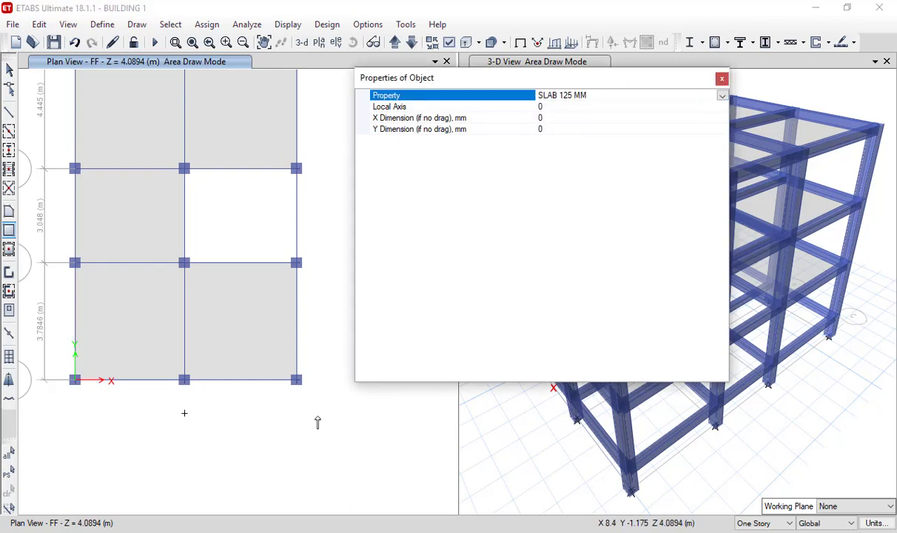
click(296, 381)
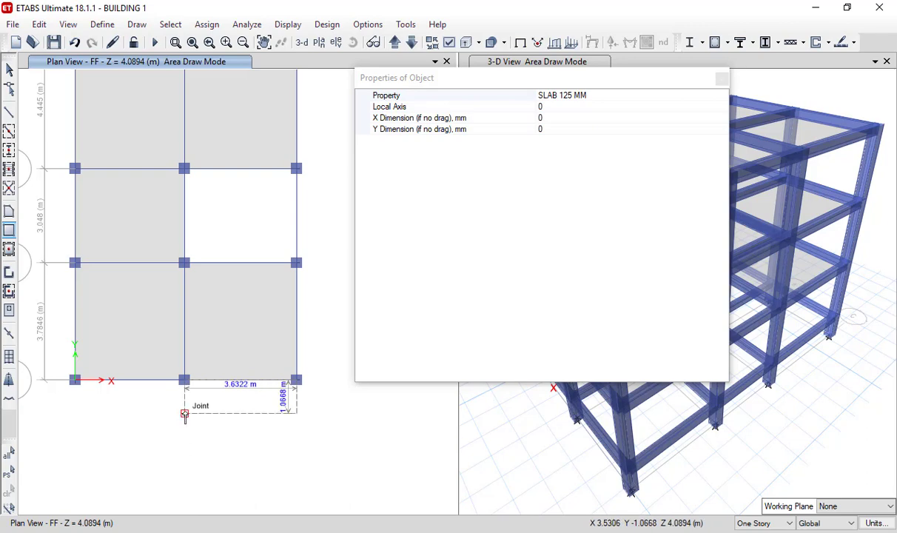
click(184, 414)
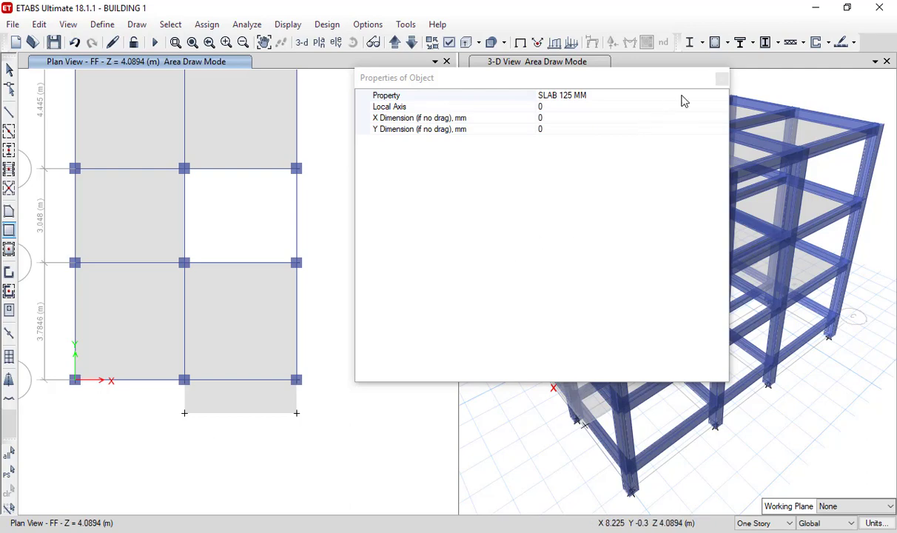
click(721, 79)
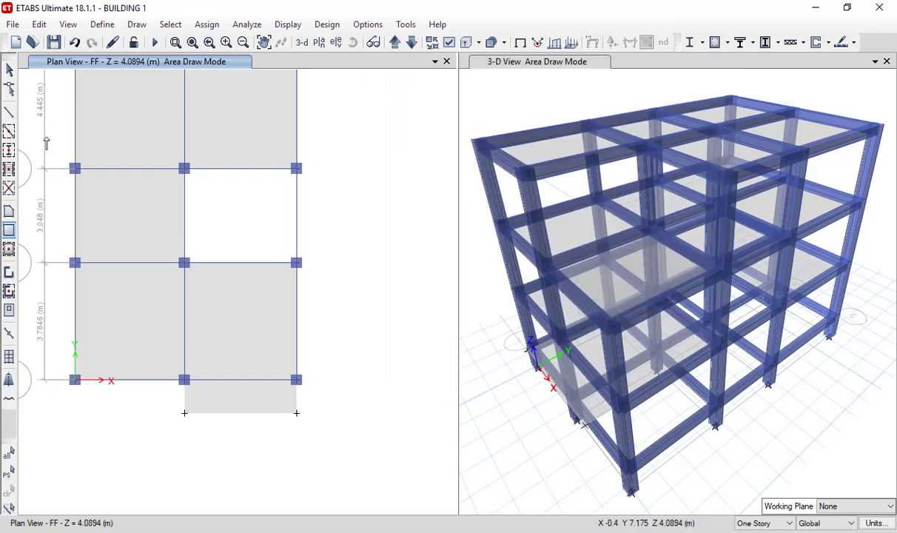
click(10, 71)
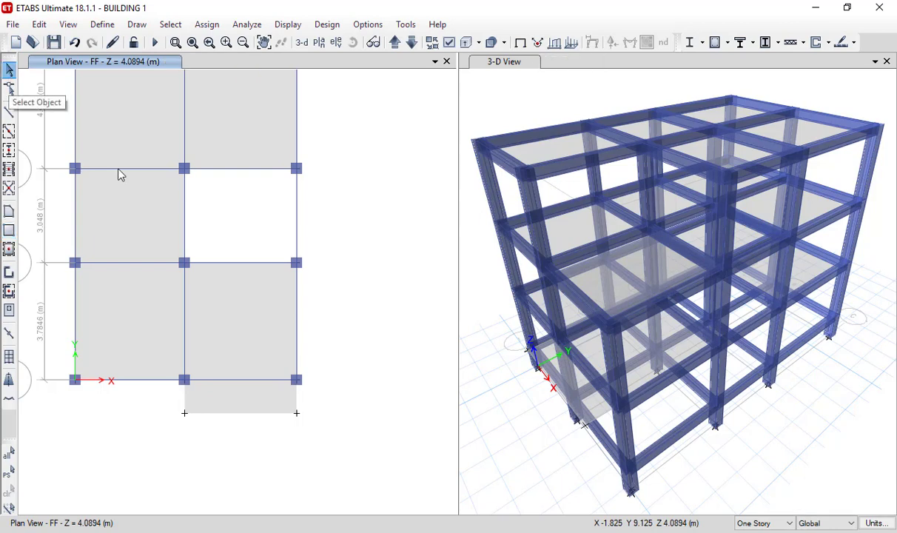
Replicate the balcony slab from the FF plan onto story SF
click(247, 407)
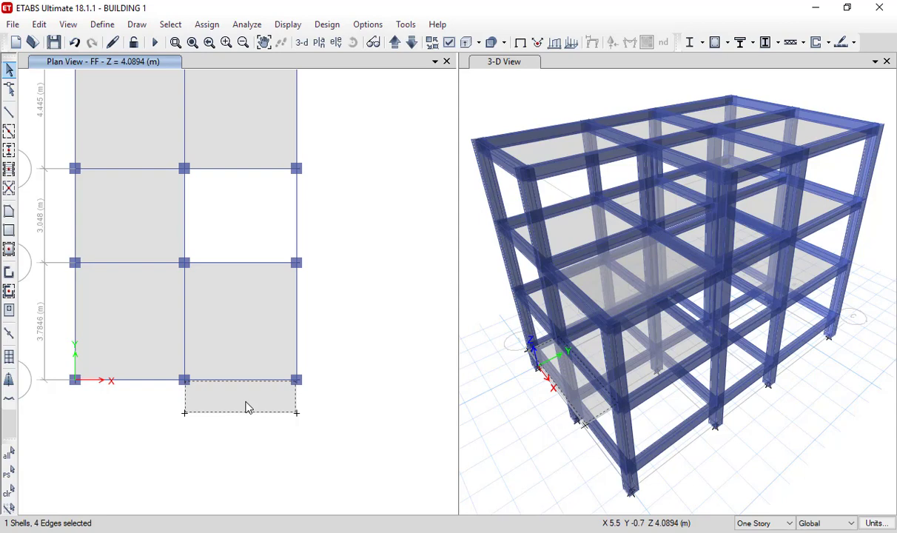
key(ctrl+r)
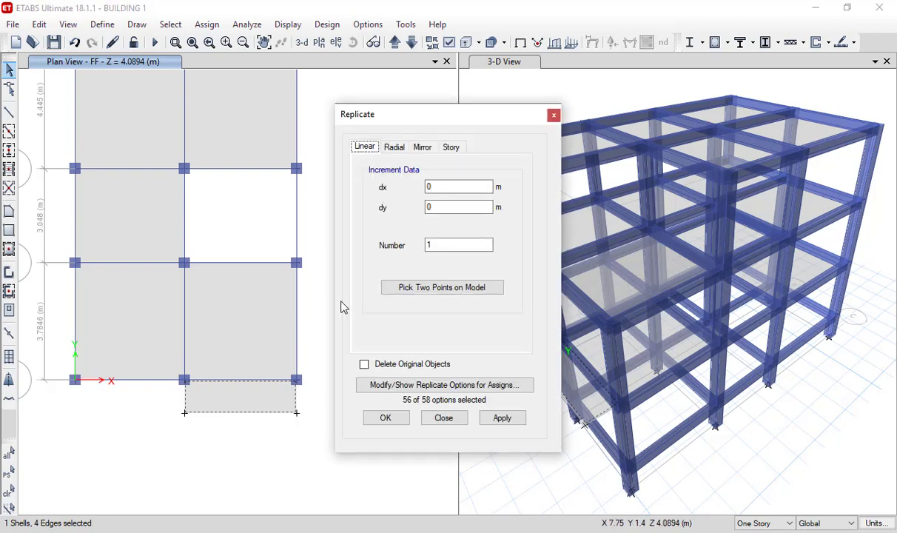
click(457, 148)
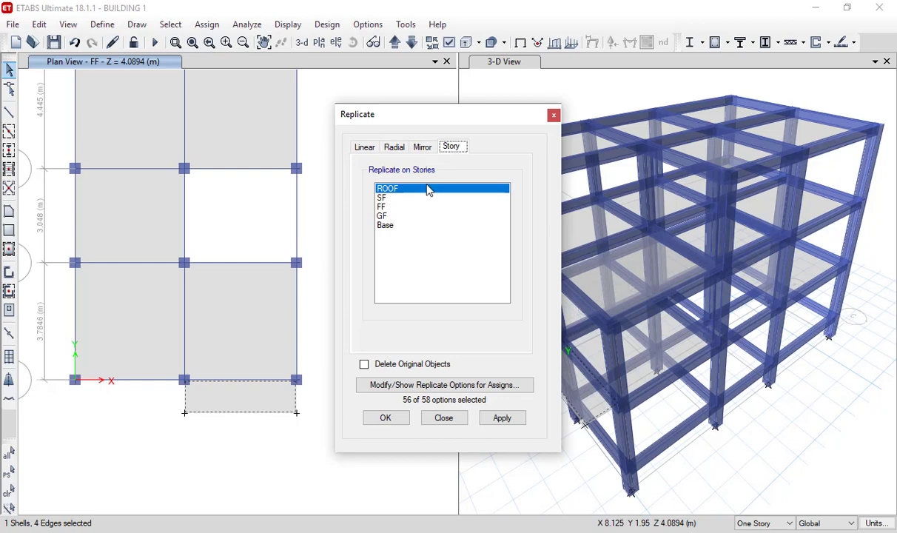
click(387, 198)
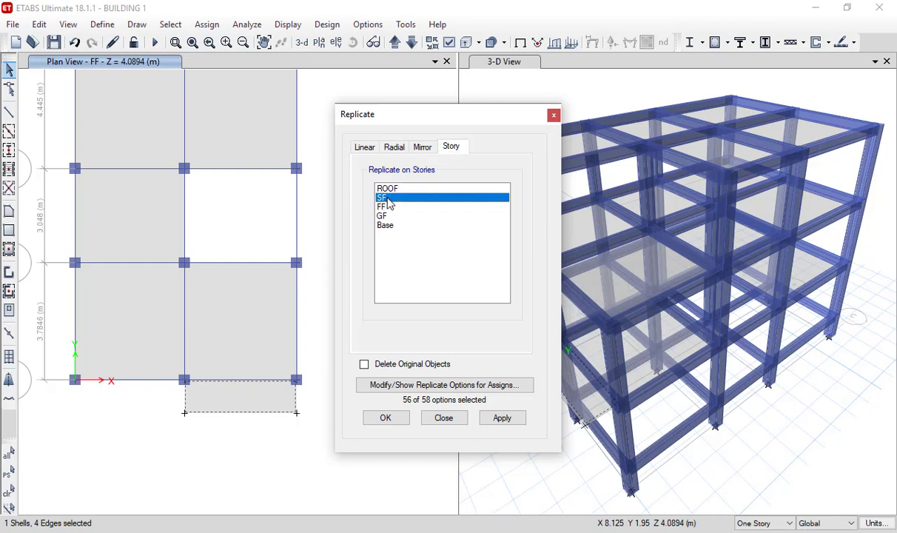
drag(383, 118, 178, 103)
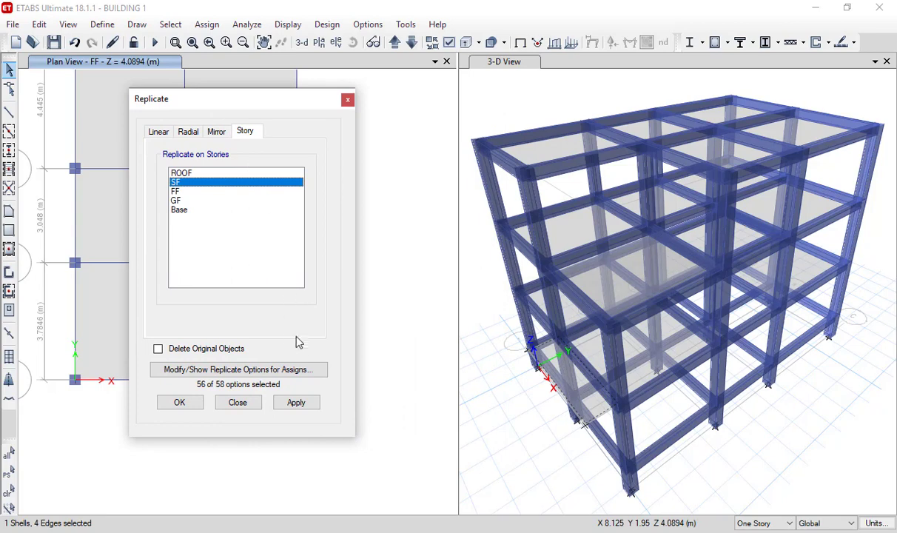
click(307, 411)
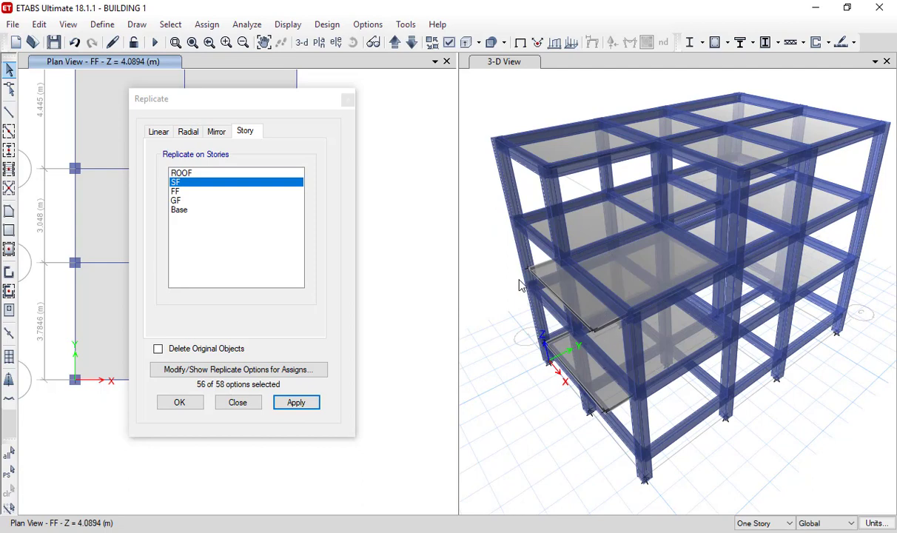
click(179, 403)
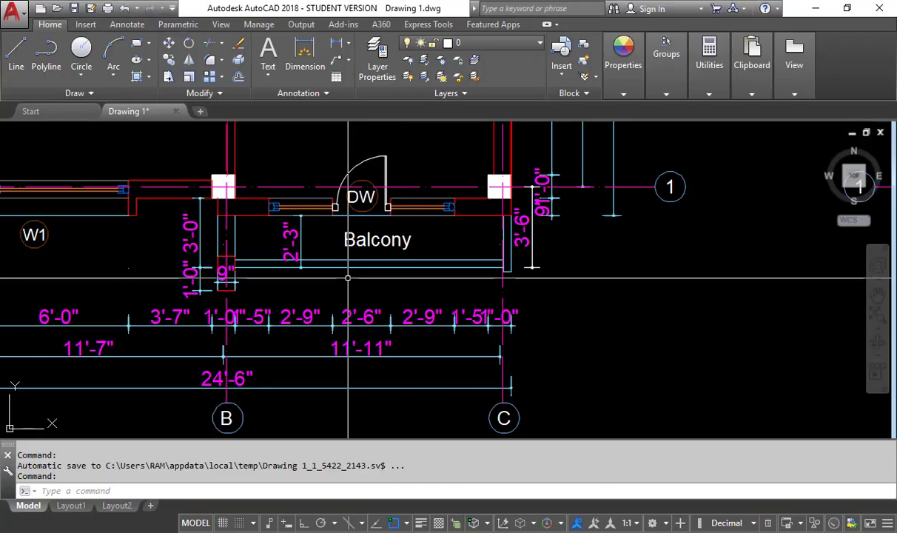
Switch to the AutoCAD drawing and compare the first floor balcony with the second floor plan's open terrace
scroll(332, 272, down, 5)
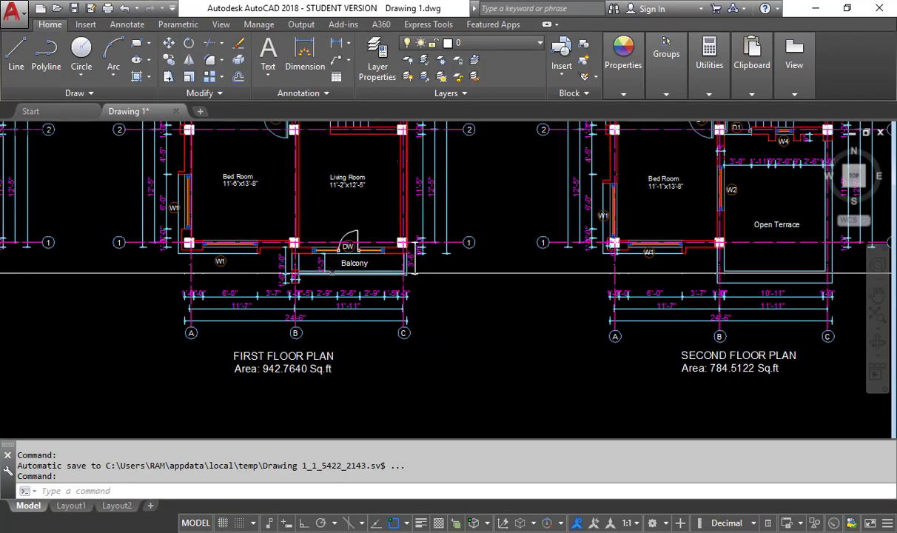
scroll(332, 272, up, 2)
scroll(281, 262, down, 2)
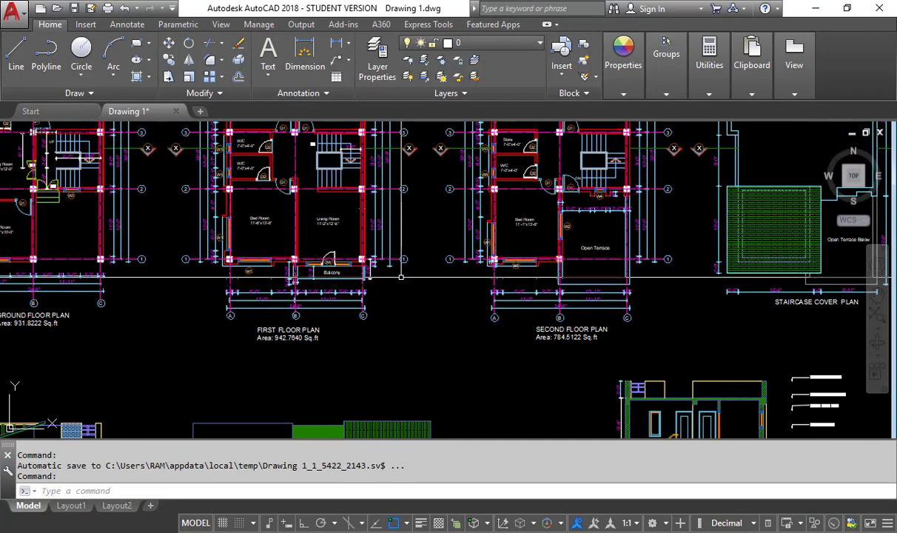